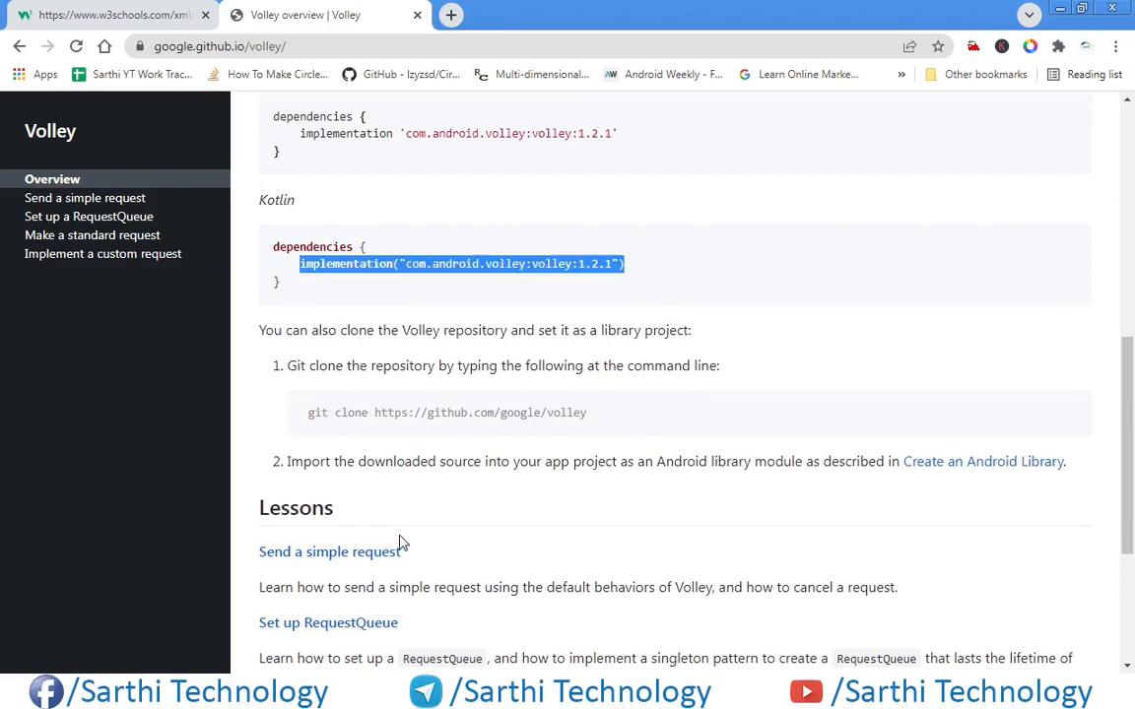
Switch from the Volley documentation back to the Android Studio project.
key("alt+Tab")
Show the module build.gradle from the Gradle Scripts group in the project tree.
left_click(12, 125)
left_click(27, 225)
double_click(98, 260)
scroll(640, 385, "down", 2)
Add the Volley 1.2.1 implementation line to dependencies and sync the project.
left_click(819, 502)
key("Return")
type("implementation(\"com.android.volley:volley:1.2.1\")")
left_click(960, 146)
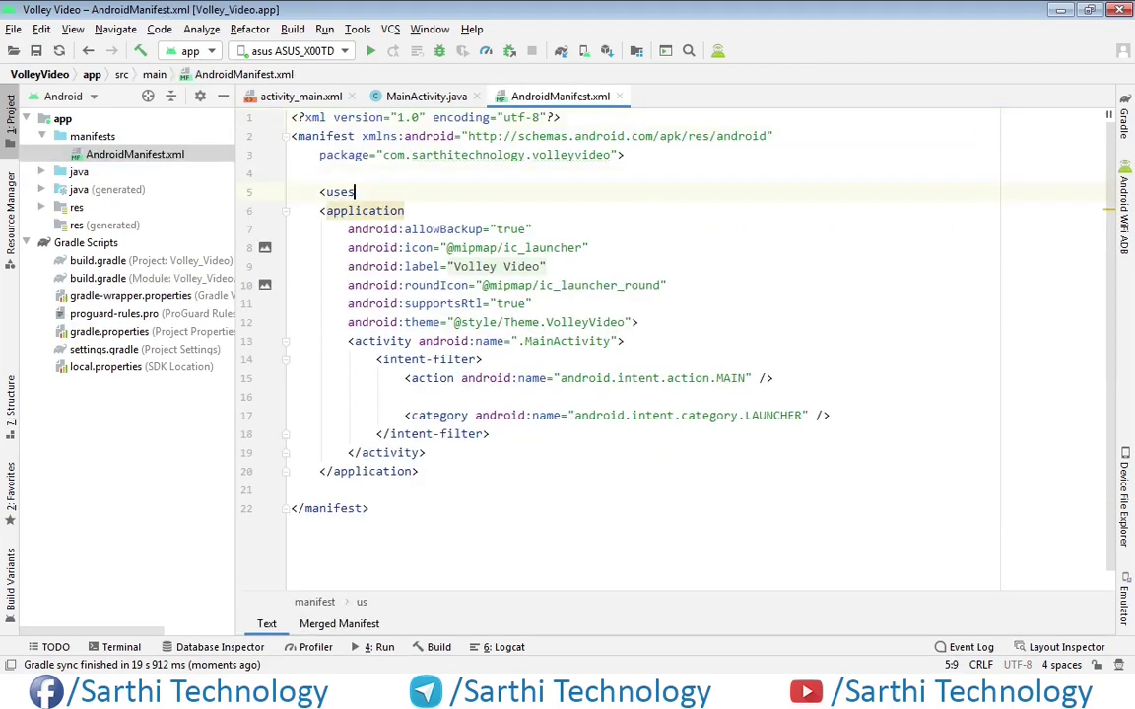
Complete the uses-permission tag with android.permission.INTERNET from autocomplete.
key("Return")
key("Down")
key("Down")
key("Down")
key("Return")
type("/>")
Close the manifest and review the TextView and Button width attributes in activity_main.xml.
left_click(622, 97)
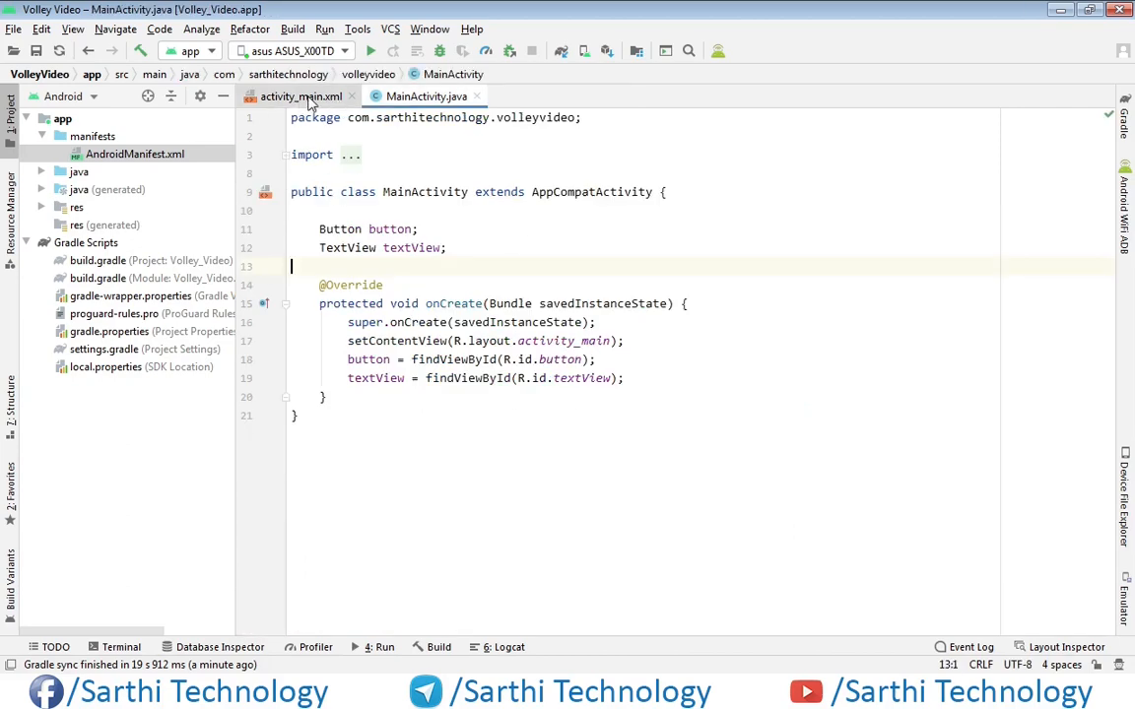
left_click(300, 97)
left_click(222, 96)
left_click(200, 329)
left_click(282, 440)
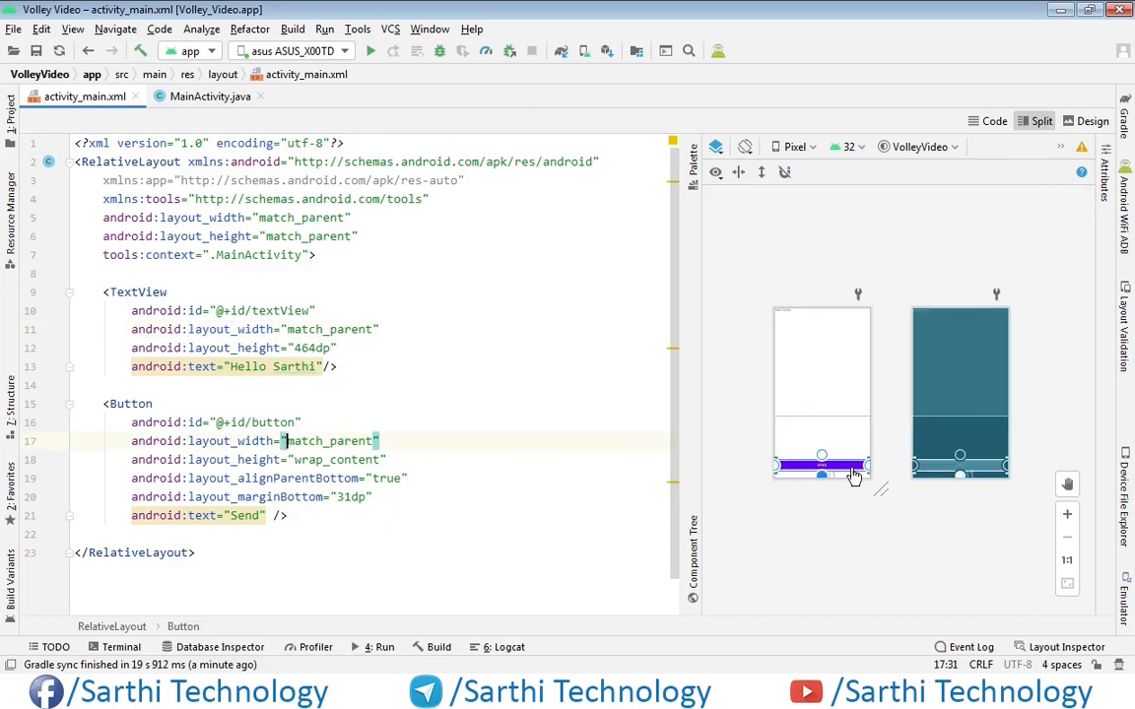
Switch to Chrome and show the w3schools note.xml page.
key("alt+Tab")
left_click(109, 14)
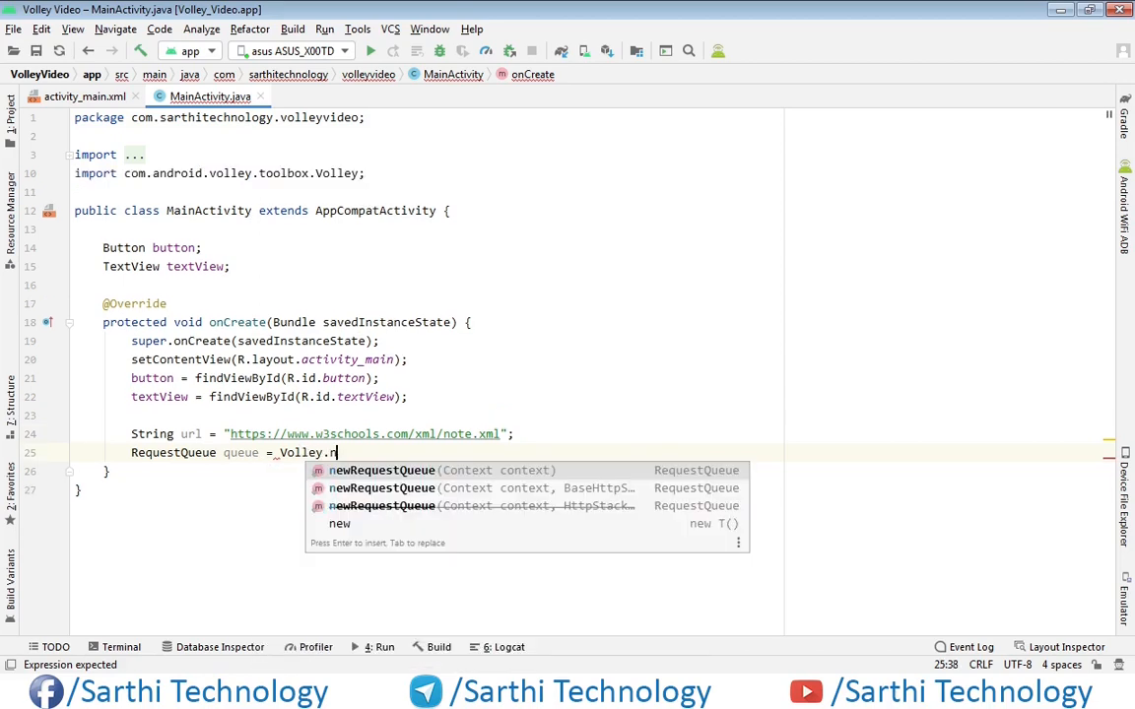
Create the RequestQueue with Volley.newRequestQueue(this) via autocomplete.
key("Return")
type("th")
key("Return")
type("is);")
Declare StringRequest stringRequest with its constructor on a new line after the queue.
key("End")
type(";")
key("Return")
key("Return")
type("StringR")
key("Return")
type("st")
key("Return")
type("= new St")
key("Return")
type("Request")
Pass Request.Method.GET and add empty Response.Listener and Response.ErrorListener callbacks.
key("Escape")
type(".")
key("Return")
type(".")
key("Return")
type(", url, new Re")
key("Return")
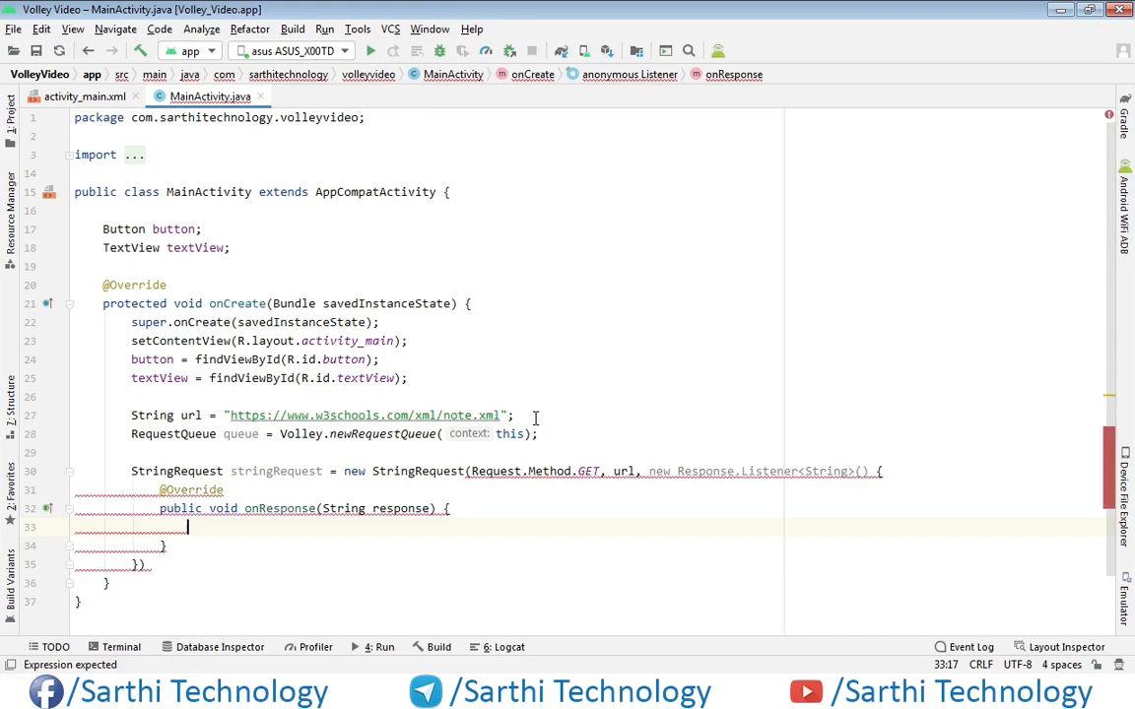
key("Down")
key("Down")
key("End")
type(", new Re")
key("Return")
scroll(447, 548, "down", 3)
left_click(146, 495)
type(";")
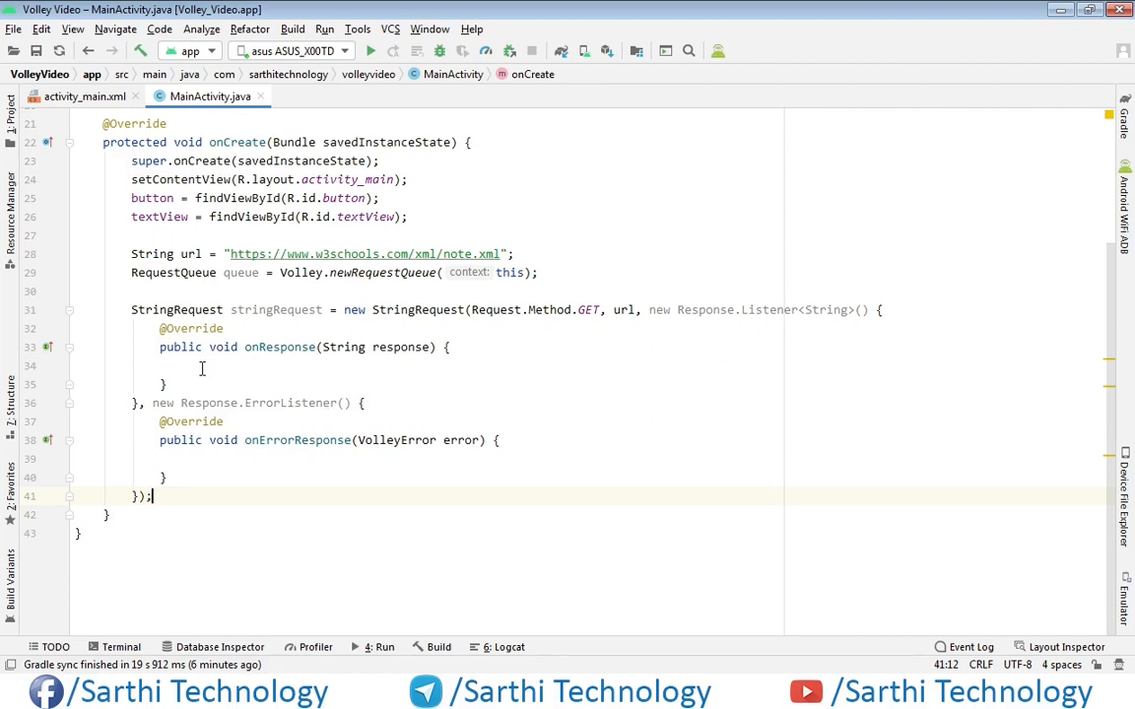
Make onResponse call textView.setText(response) and reformat the code.
left_click(202, 367)
type("text")
key("Return")
type(".setT")
key("Return")
type("re")
key("Return")
key("ctrl+alt+l")
Make onErrorResponse call textView.setText(error.toString()) and reformat the code.
key("Down")
key("Down")
key("Down")
key("Down")
key("Down")
type("tex")
key("Return")
type(".setT")
key("Return")
type("e")
key("Return")
type(".t")
key("Return")
key("ctrl+alt+l")
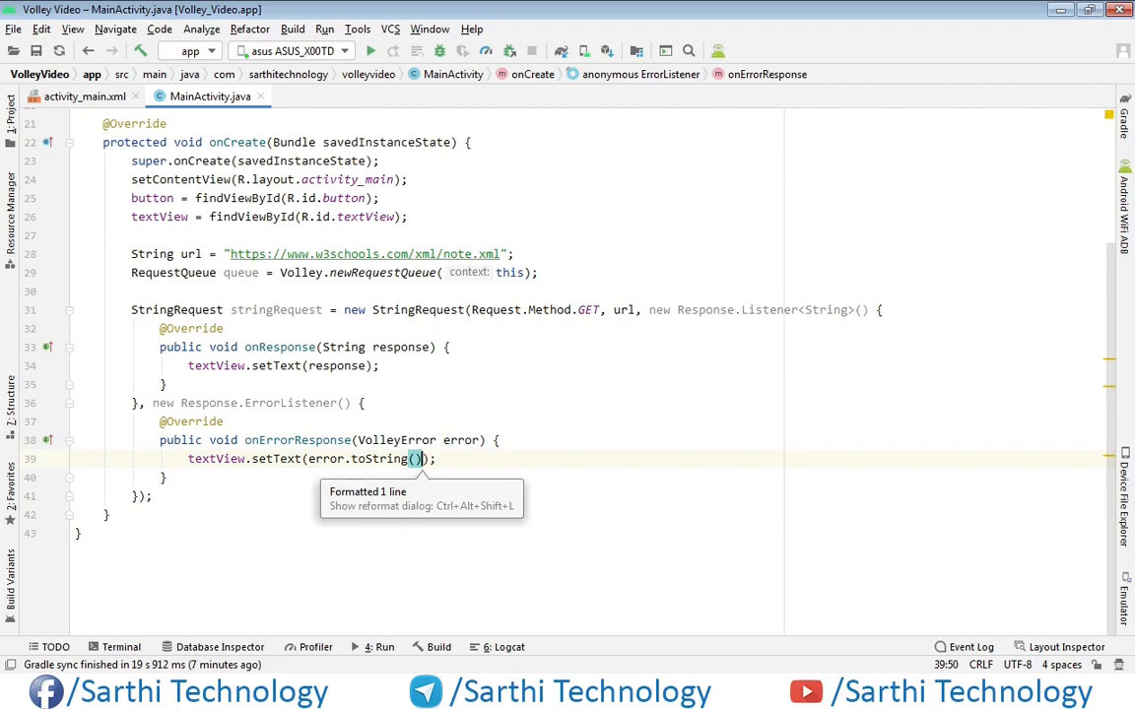
Attach a new View.OnClickListener to button after the request statement.
left_click(154, 496)
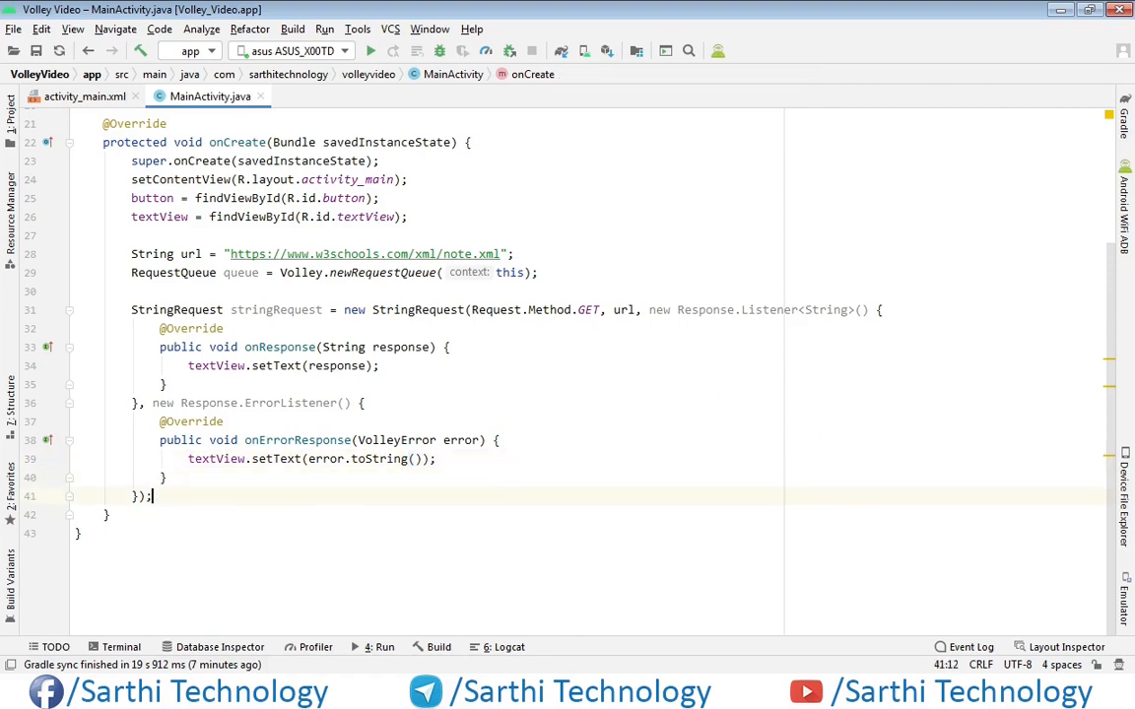
key("Return")
key("Return")
type("bu")
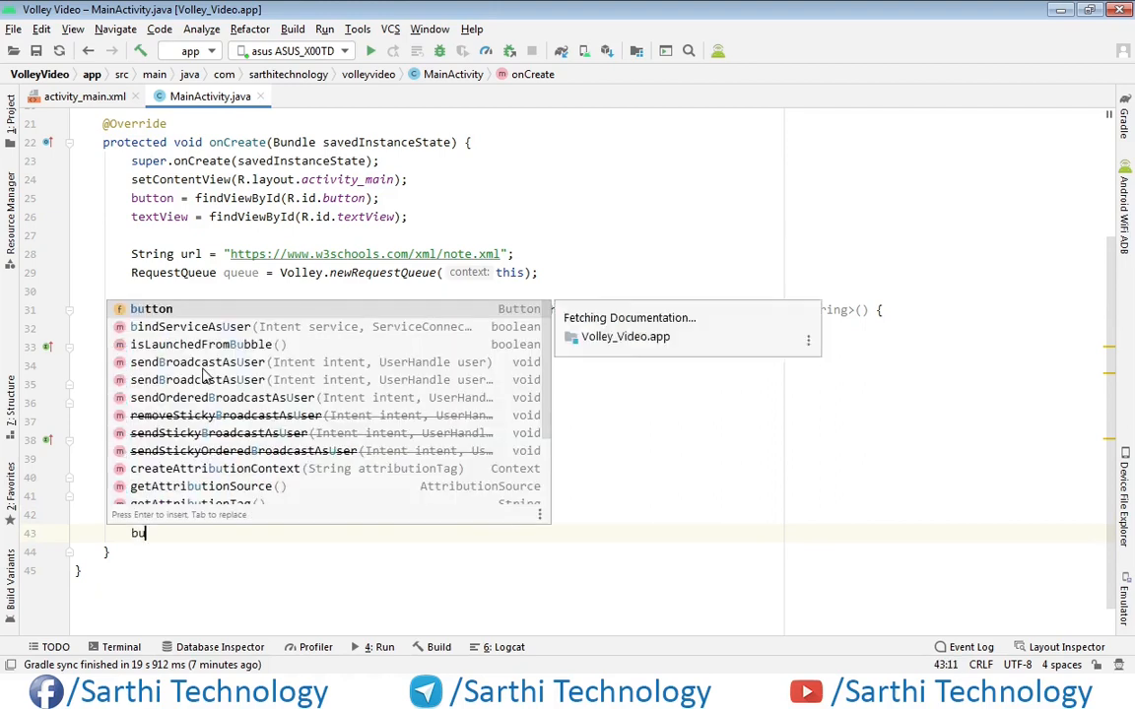
key("Return")
type(".setO")
key("Return")
type("new O);")
key("Return")
scroll(313, 327, "down", 7)
type("q")
Inside onClick, add stringRequest to the queue with queue.add(stringRequest).
key("Return")
type(".")
key("Return")
type("st")
key("Return")
type(";")
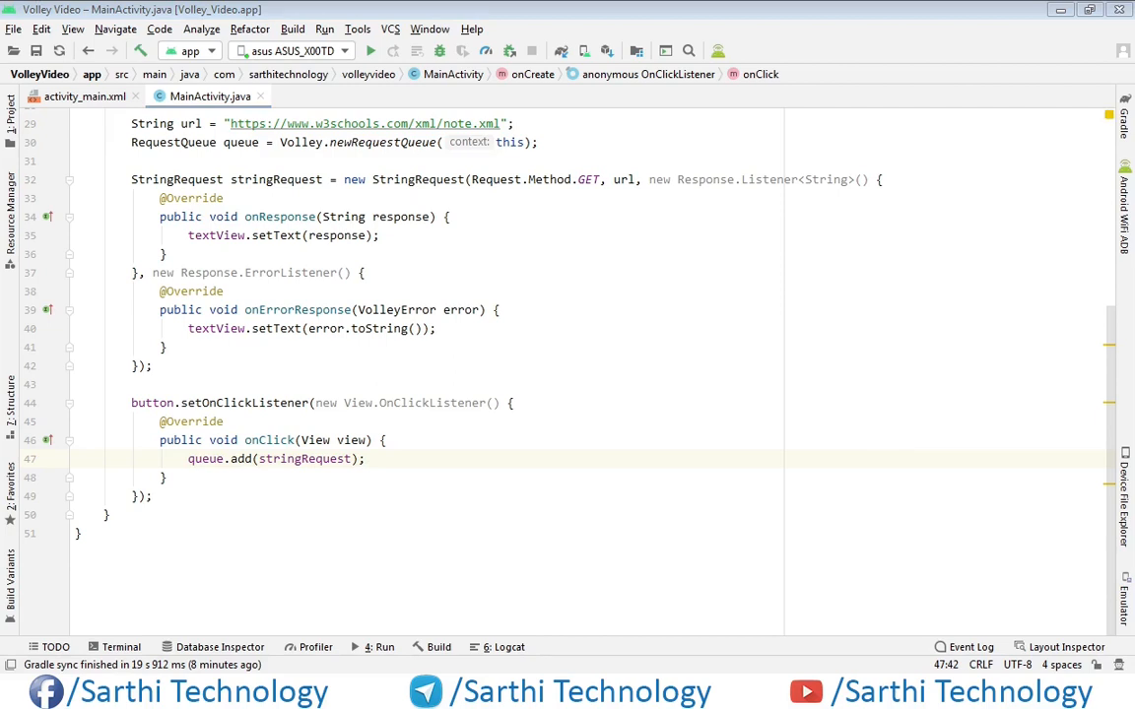